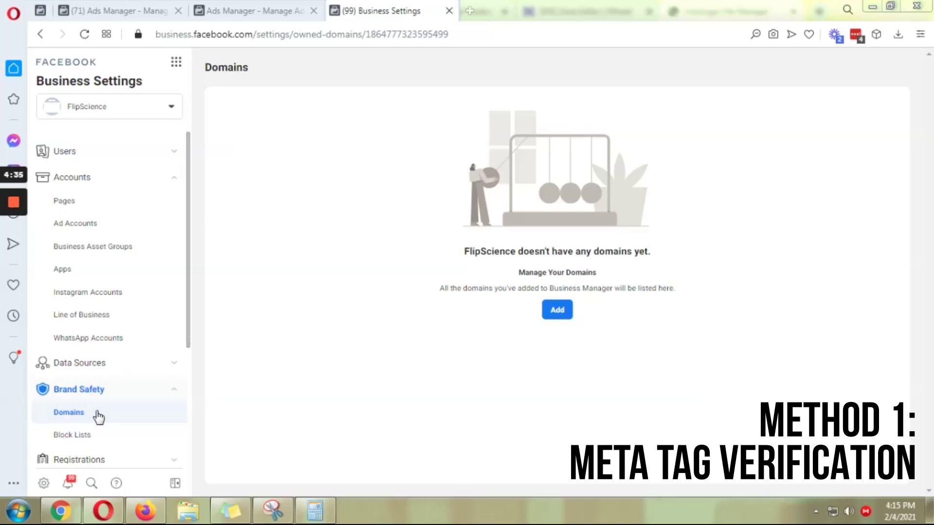
# Add the domain flipscience.ph in Business Manager.
pyautogui.click(547, 310)
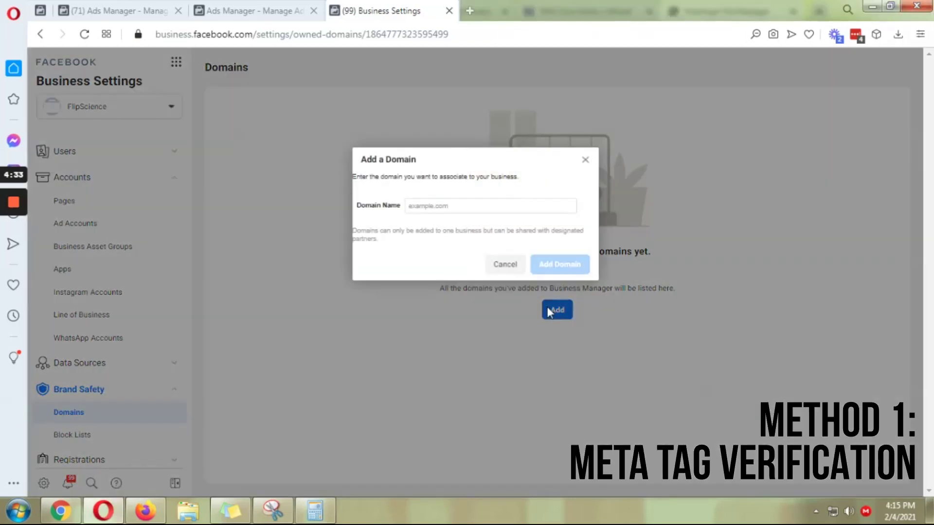
pyautogui.click(496, 212)
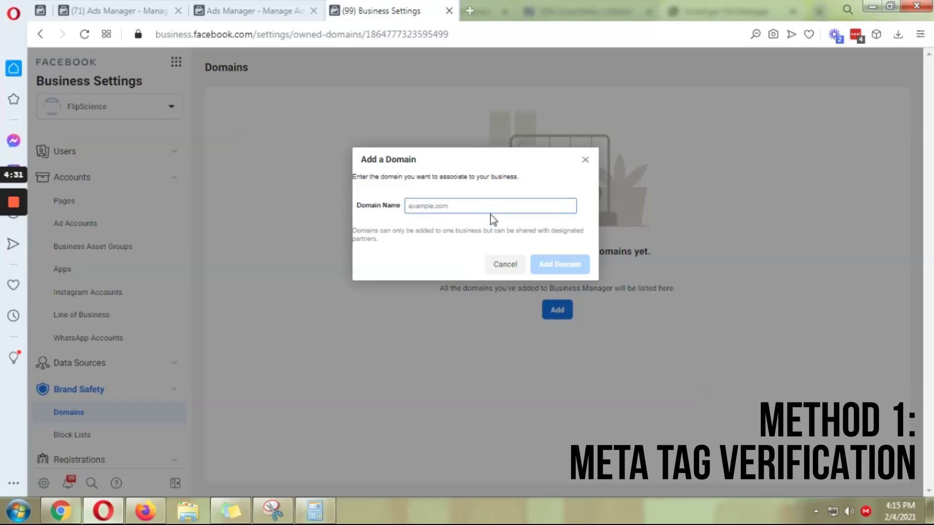
pyautogui.write('flipscience.ph')
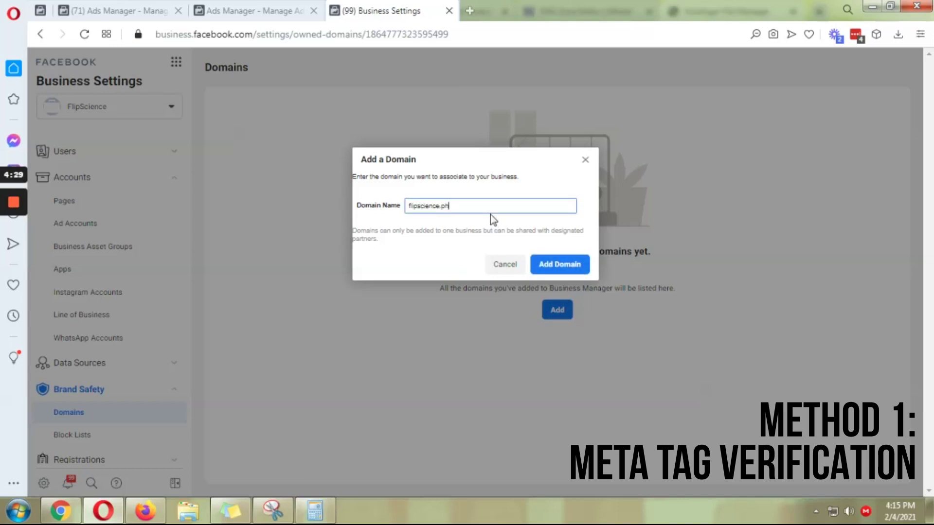
pyautogui.click(555, 262)
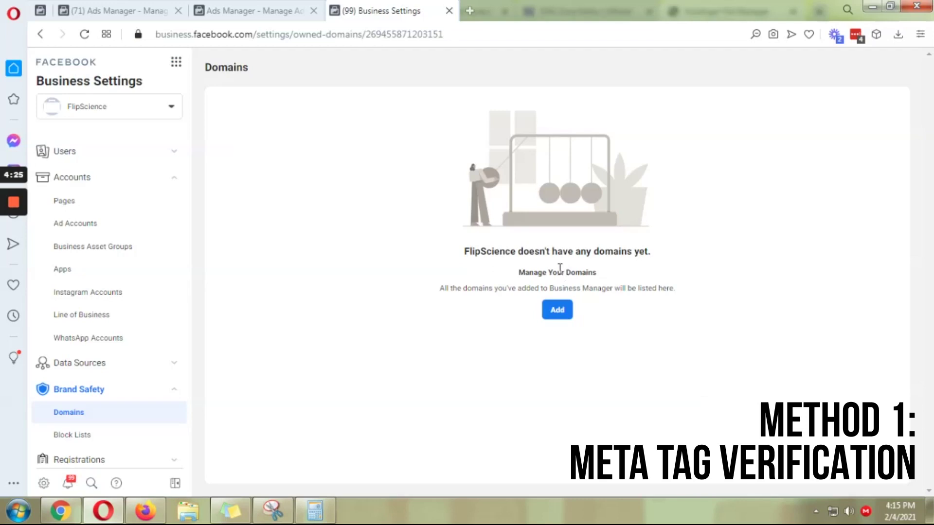
# Reload the Domains page and copy the flipscience.ph meta-tag verification code.
pyautogui.rightClick(571, 87)
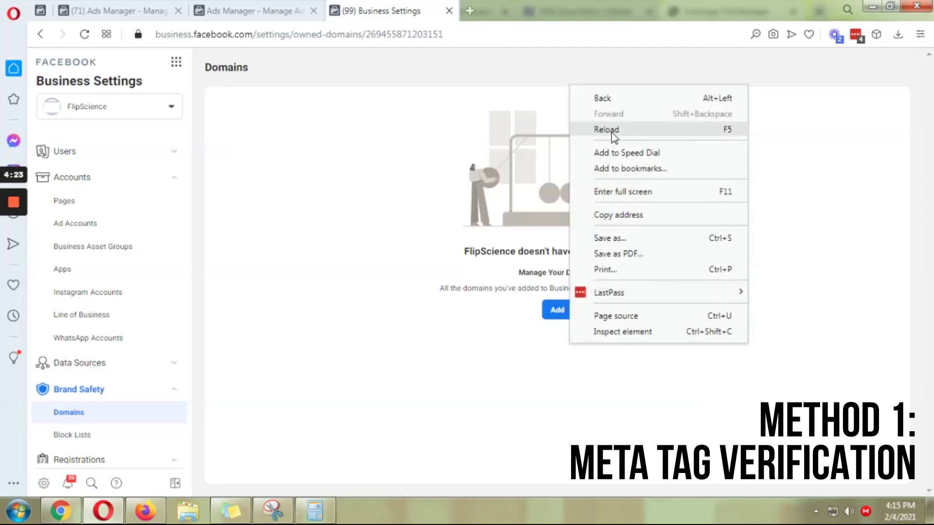
pyautogui.click(611, 131)
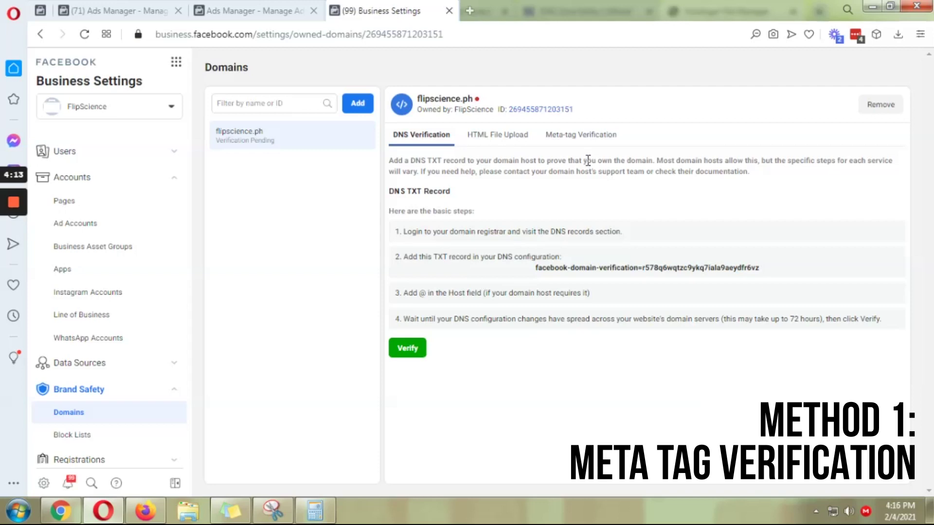
pyautogui.click(593, 140)
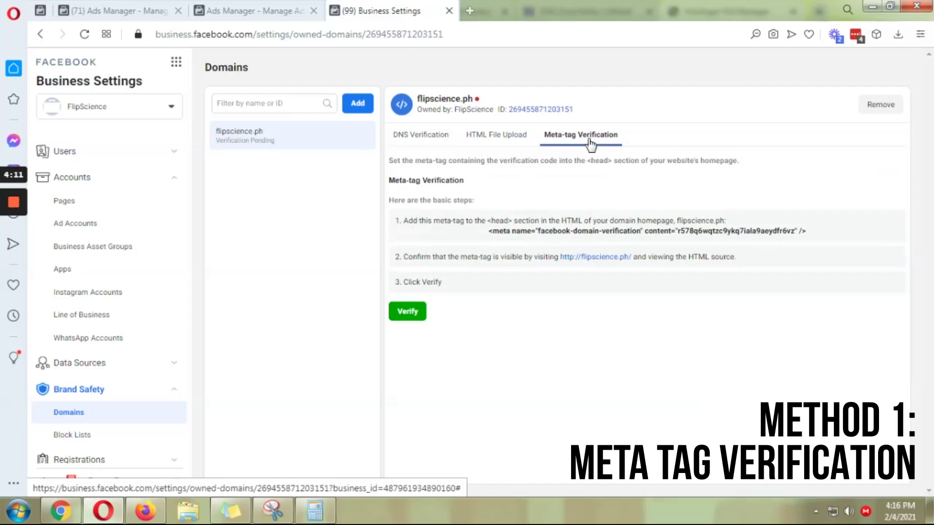
pyautogui.click(649, 236)
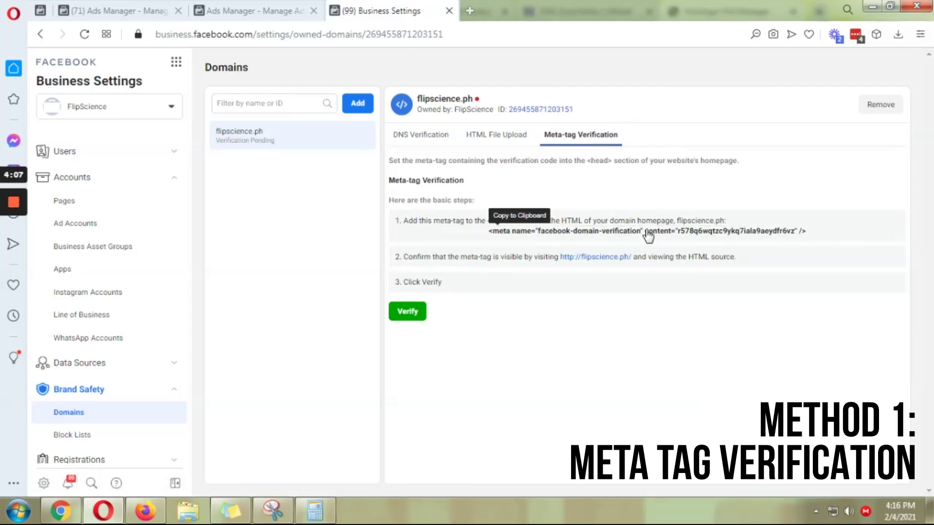
pyautogui.click(61, 512)
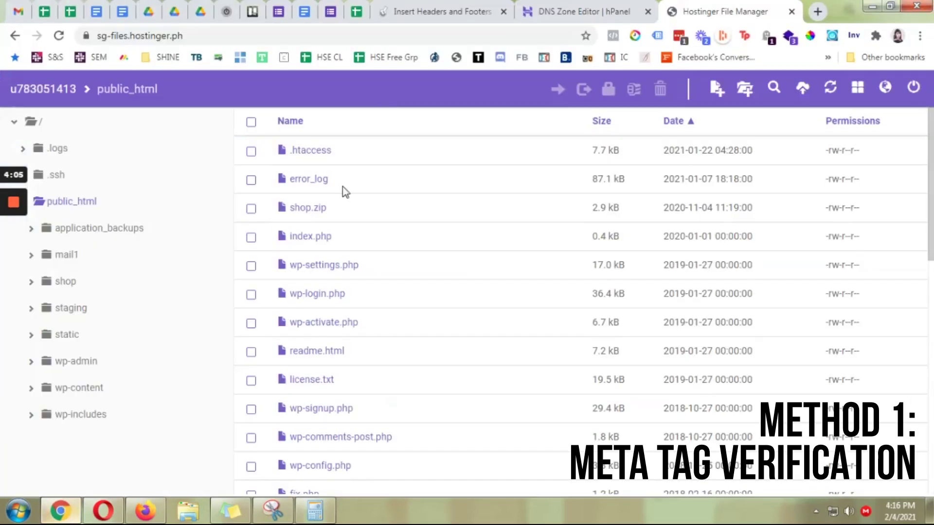
# Paste the facebook-domain-verification meta tag into Scripts in Header and save the settings.
pyautogui.click(440, 11)
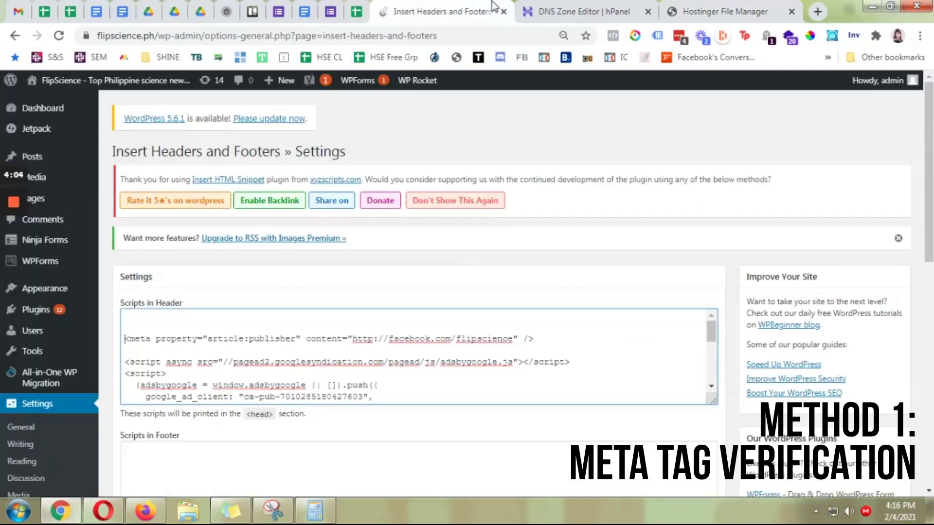
pyautogui.rightClick(224, 318)
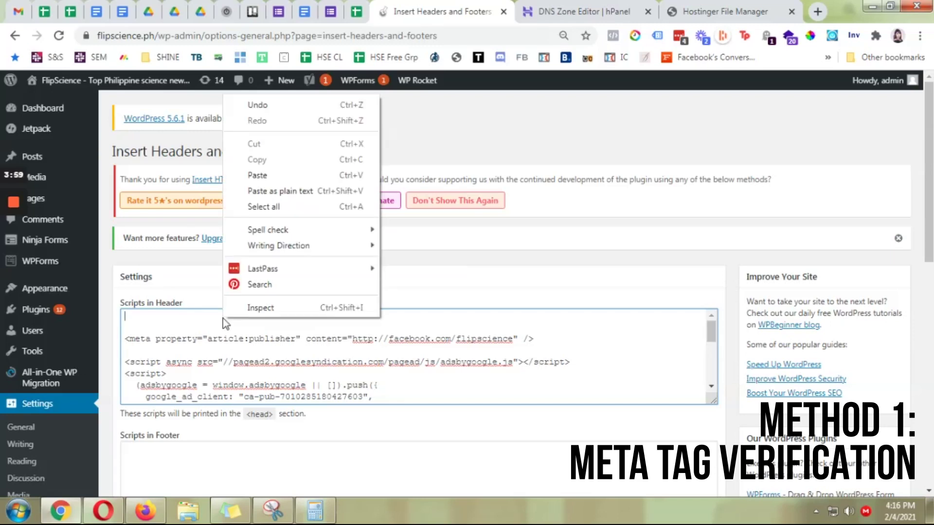
pyautogui.click(238, 171)
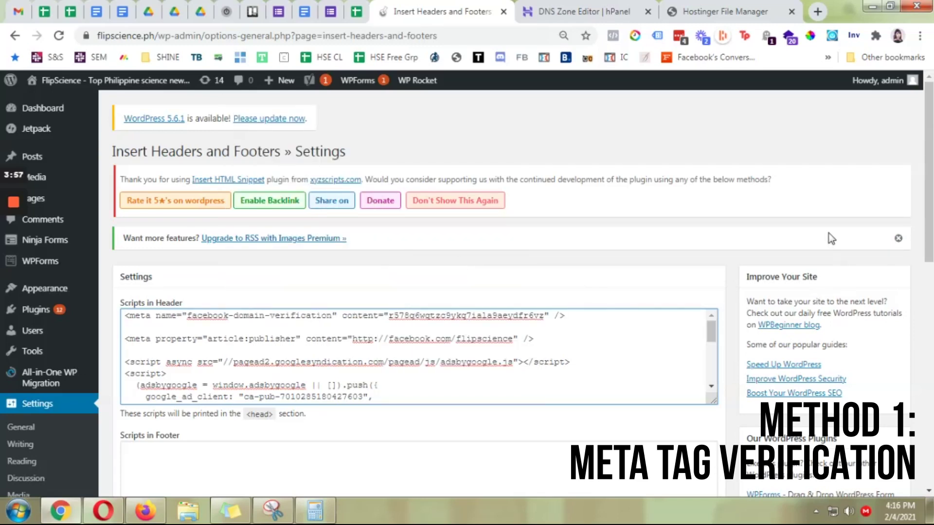
pyautogui.scroll(-10, 167, 406)
pyautogui.scroll(3, 156, 304)
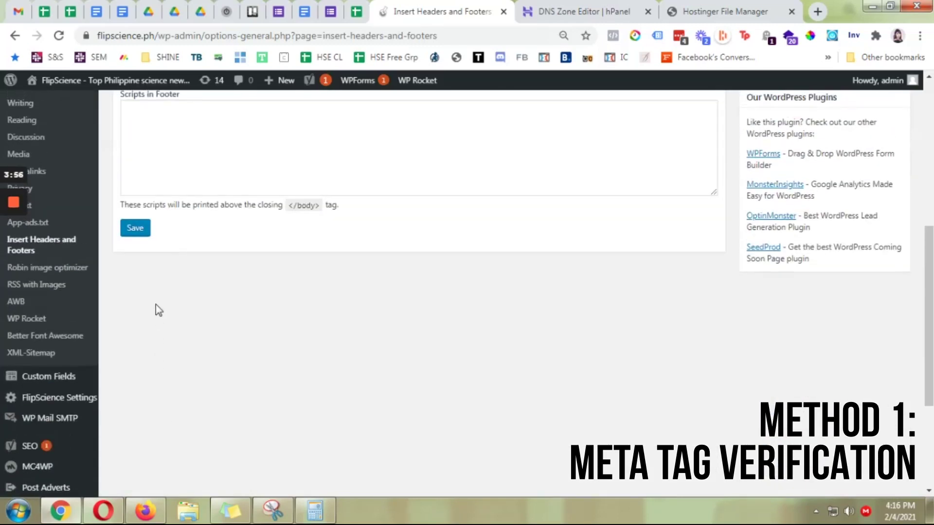
pyautogui.click(143, 232)
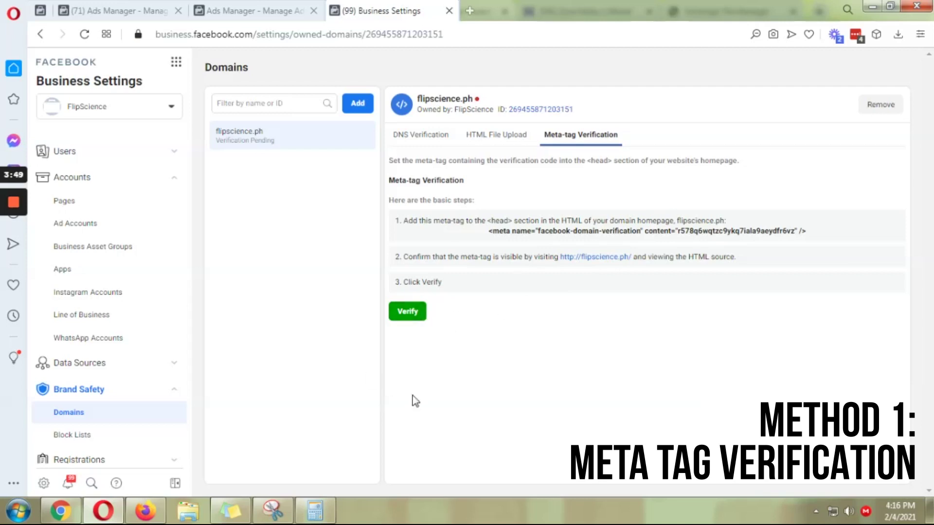
# Verify flipscience.ph by meta tag, dismiss the success dialog and reload the Domains page.
pyautogui.click(415, 321)
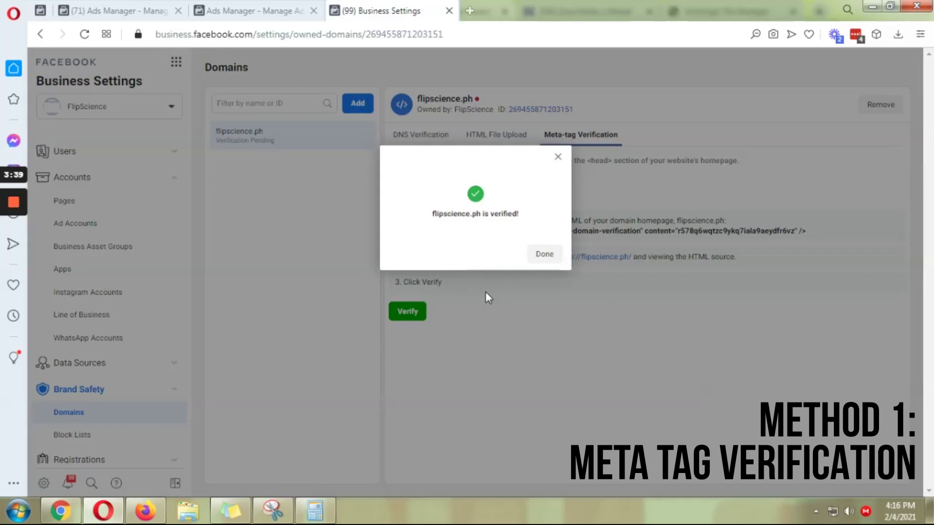
pyautogui.click(550, 255)
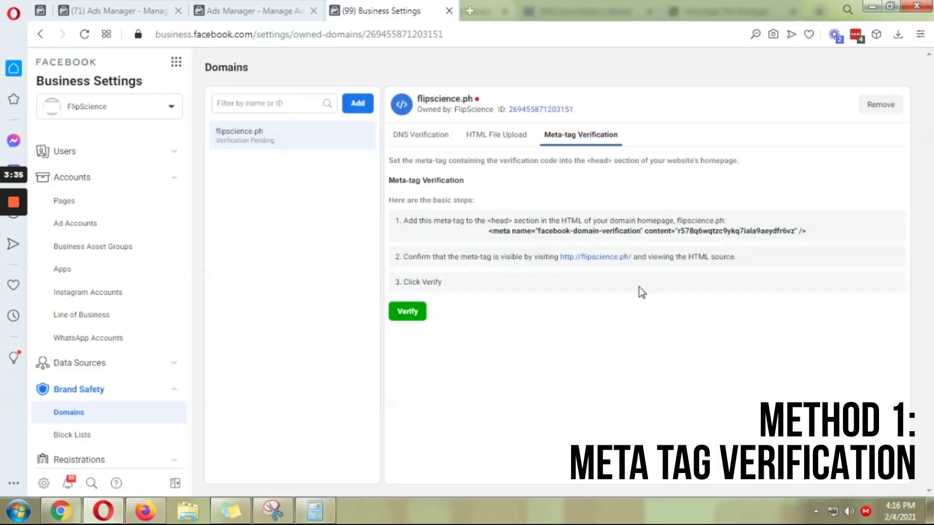
pyautogui.rightClick(587, 89)
pyautogui.click(610, 130)
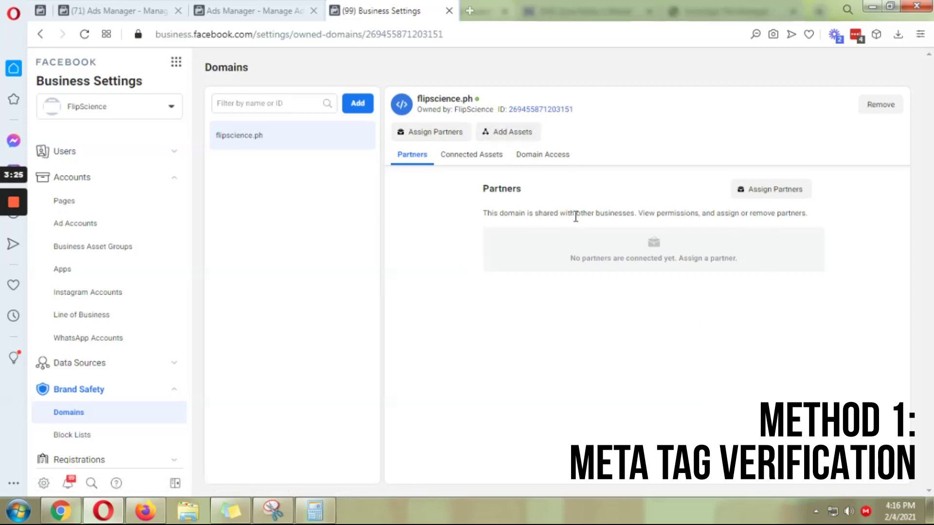
# Connect the FlipScience page to flipscience.ph as a connected asset.
pyautogui.click(489, 160)
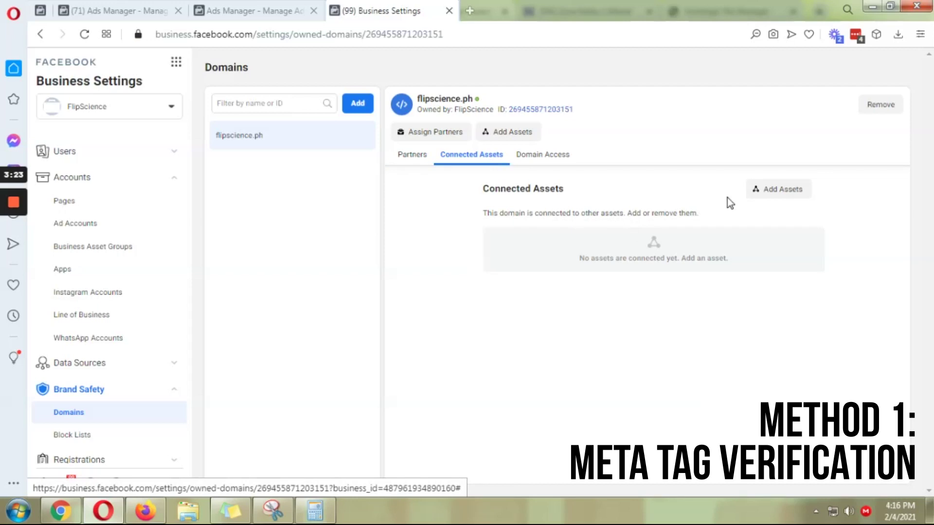
pyautogui.click(773, 190)
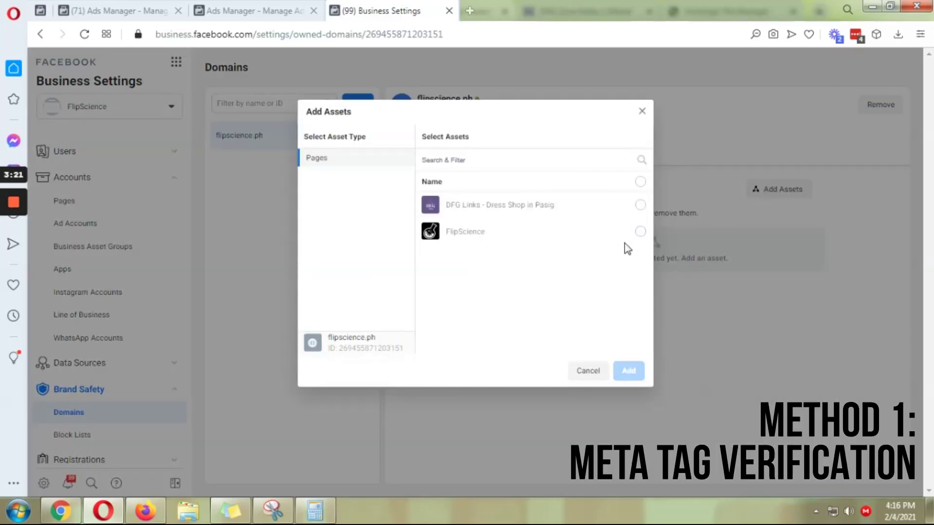
pyautogui.click(639, 231)
pyautogui.click(629, 371)
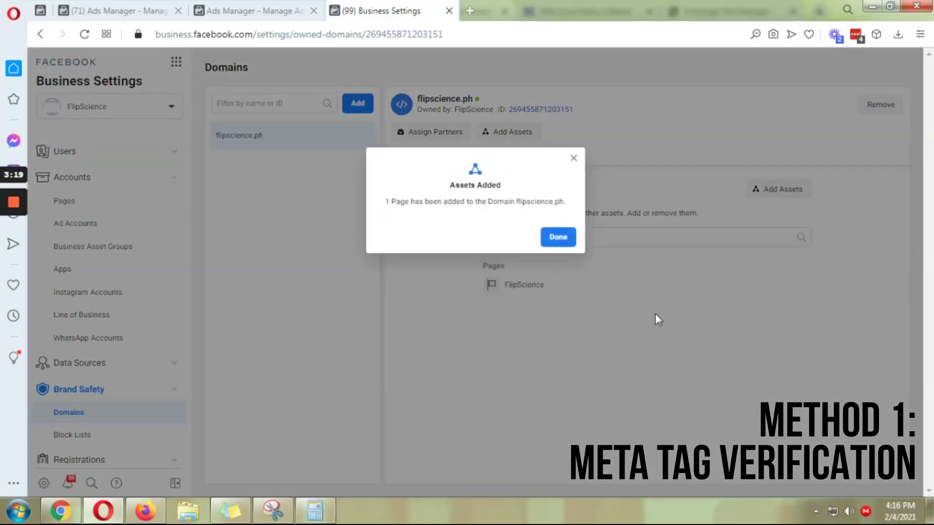
pyautogui.click(578, 159)
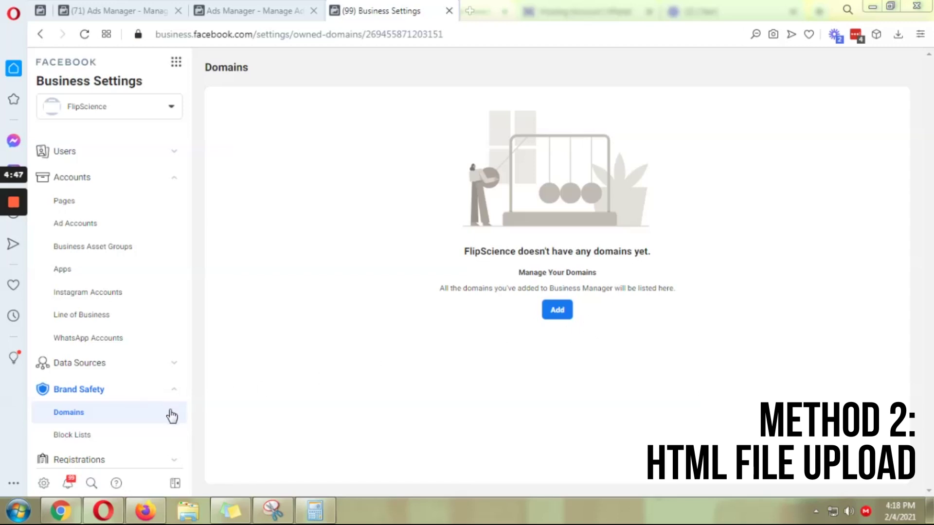
# Add the domain again, typed as flipscience.com.
pyautogui.click(557, 312)
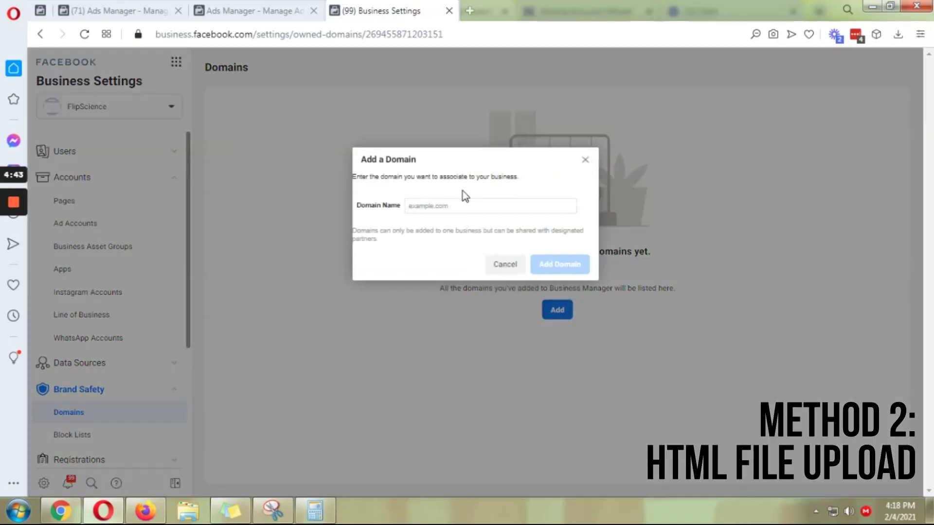
pyautogui.write('flipscien')
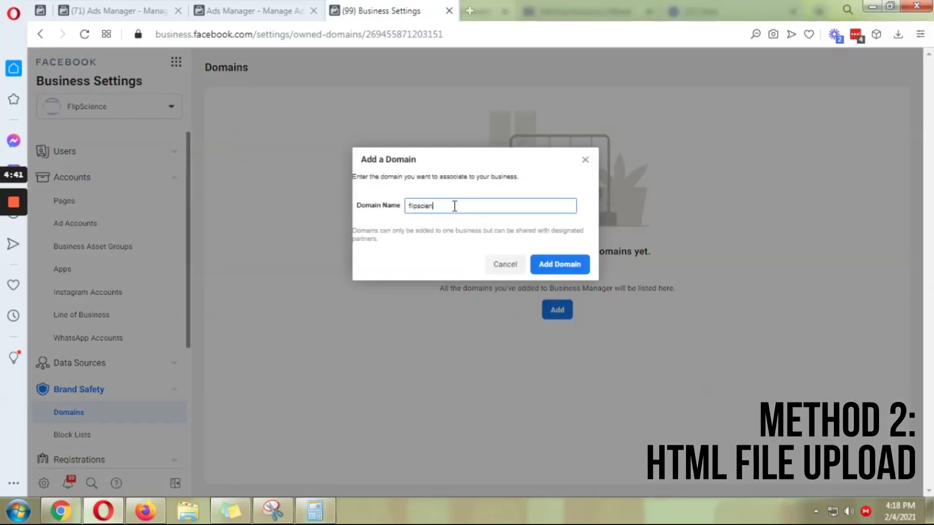
pyautogui.write('ce.com')
pyautogui.click(566, 264)
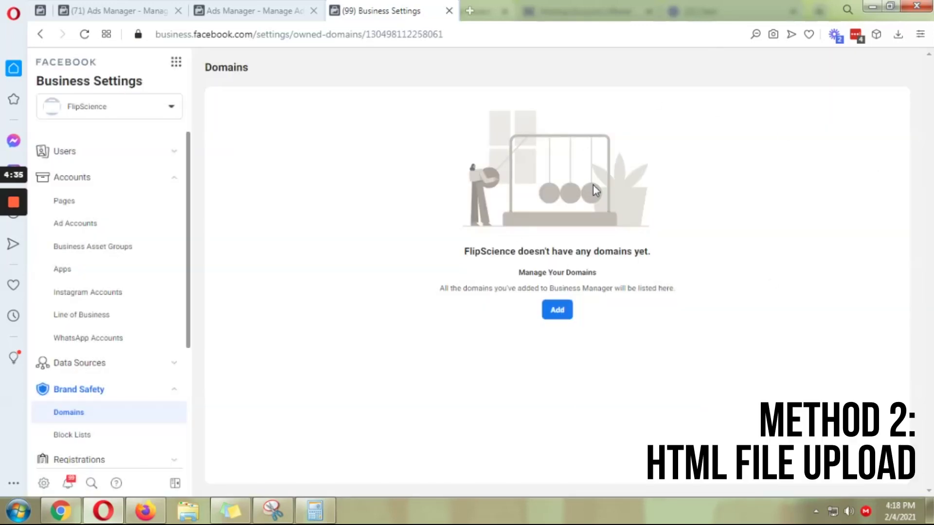
# Reload the Domains page and show the HTML File Upload verification steps.
pyautogui.rightClick(614, 181)
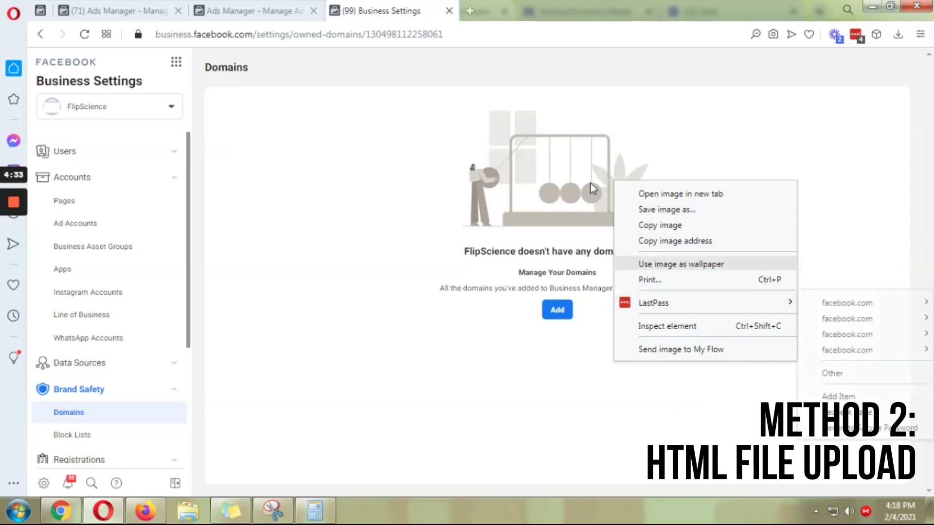
pyautogui.press('Escape')
pyautogui.rightClick(471, 65)
pyautogui.click(509, 108)
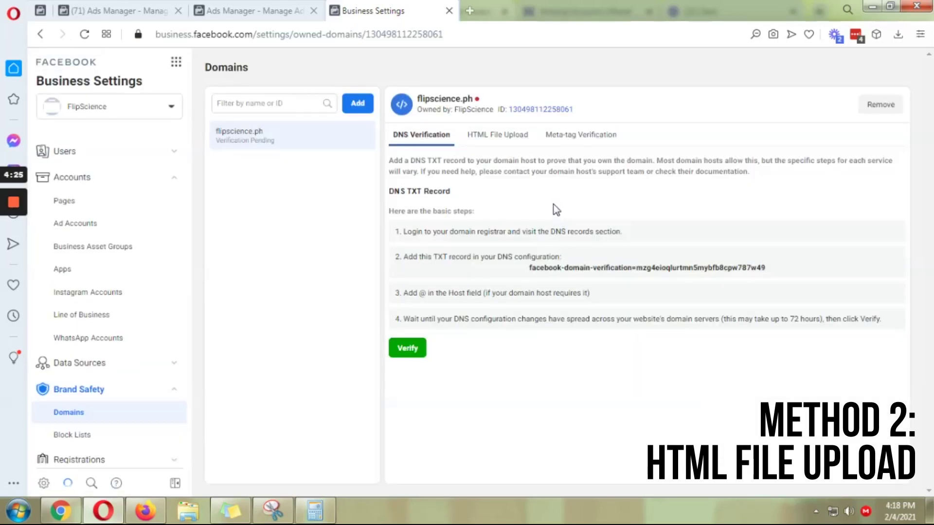
pyautogui.click(514, 138)
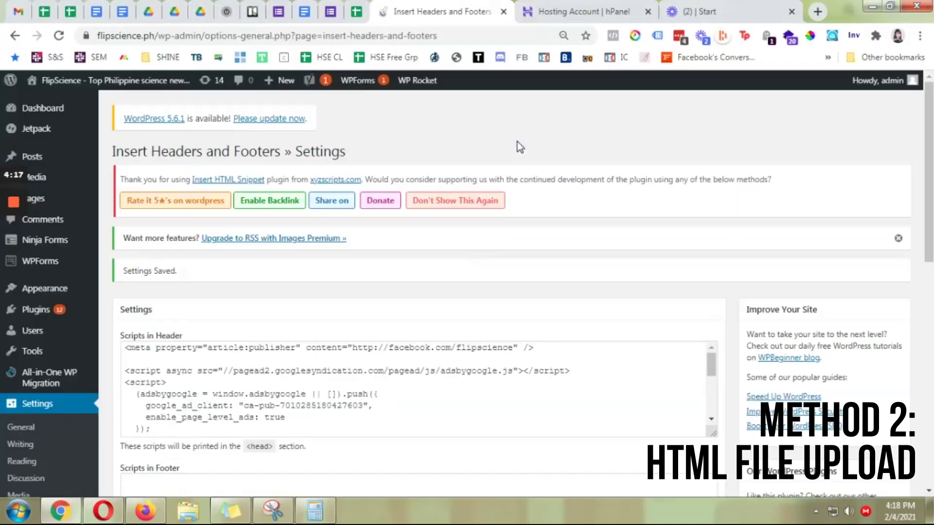
# Go to the Hostinger hPanel dashboard and scroll to its Files section.
pyautogui.click(581, 6)
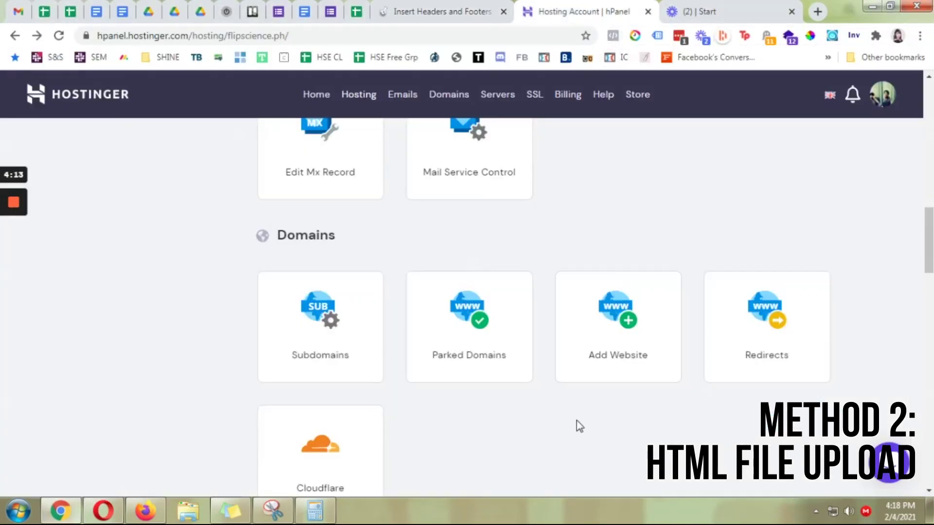
pyautogui.scroll(10, 579, 427)
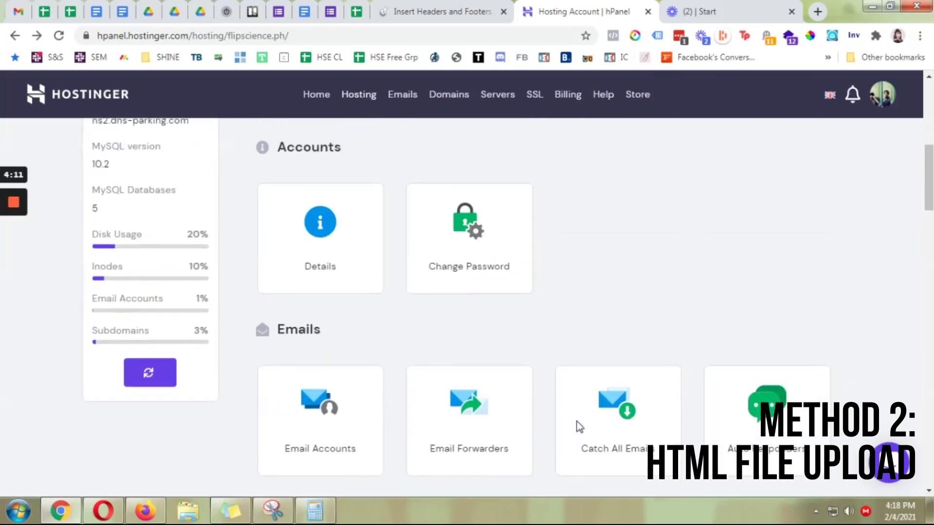
pyautogui.scroll(6, 579, 427)
pyautogui.scroll(-15, 579, 427)
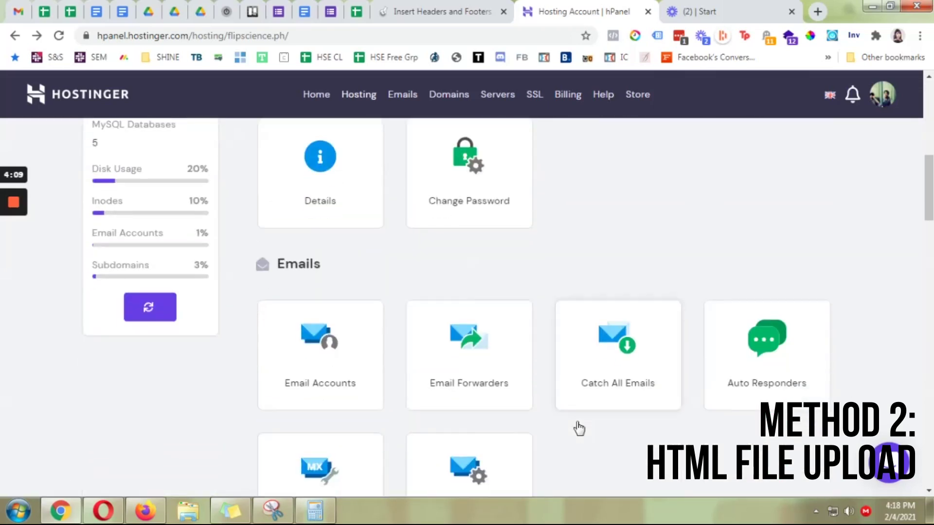
pyautogui.scroll(-10, 578, 421)
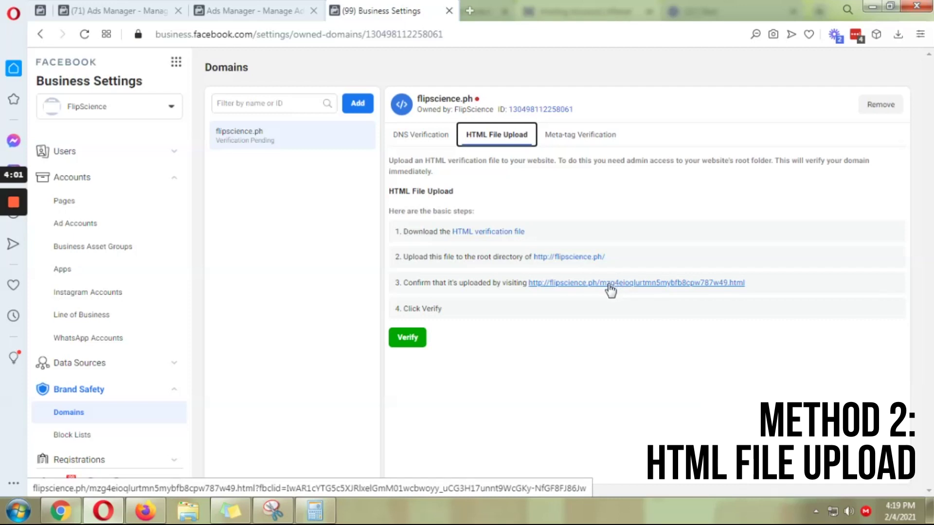
# Download the HTML verification file mzg4eioqlurtmn5mybfb8cpw787w49.html.
pyautogui.click(514, 233)
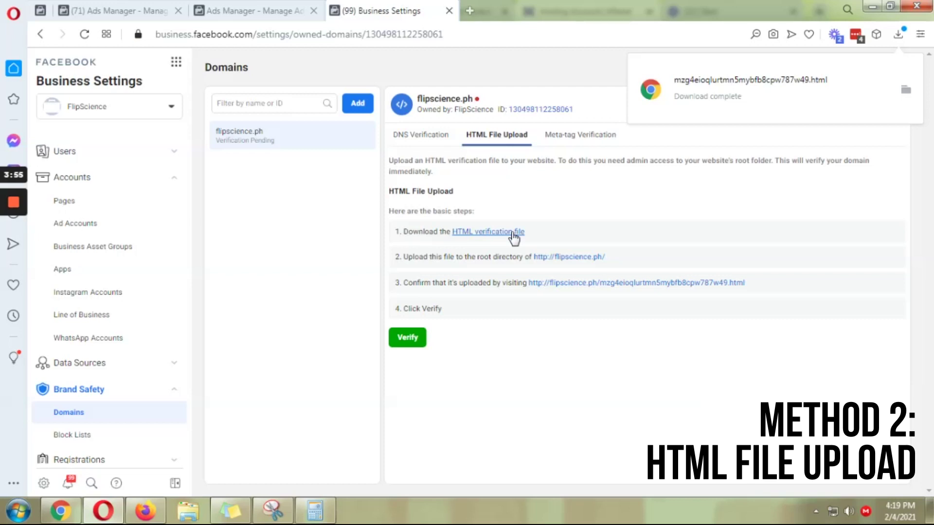
pyautogui.hotkey('alt', 'Tab')
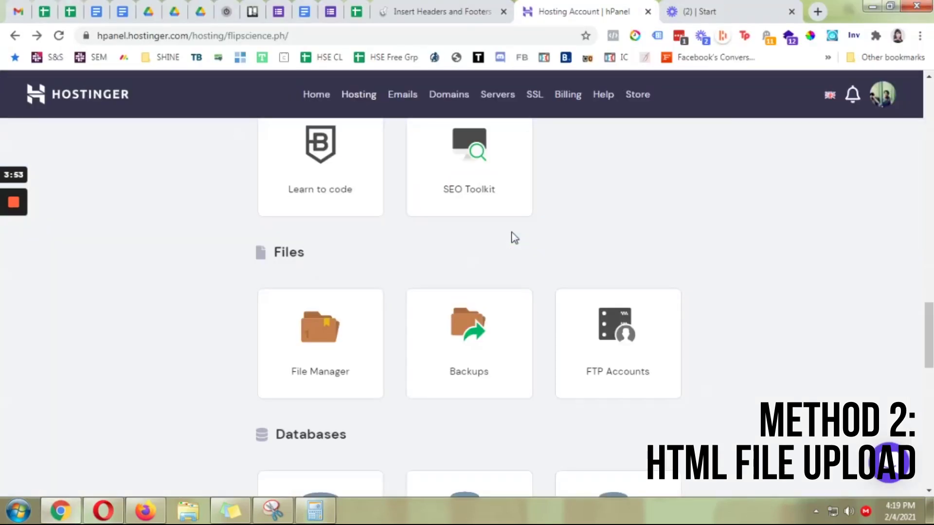
# Open the public_html folder in File Manager with a file browser window alongside.
pyautogui.click(346, 329)
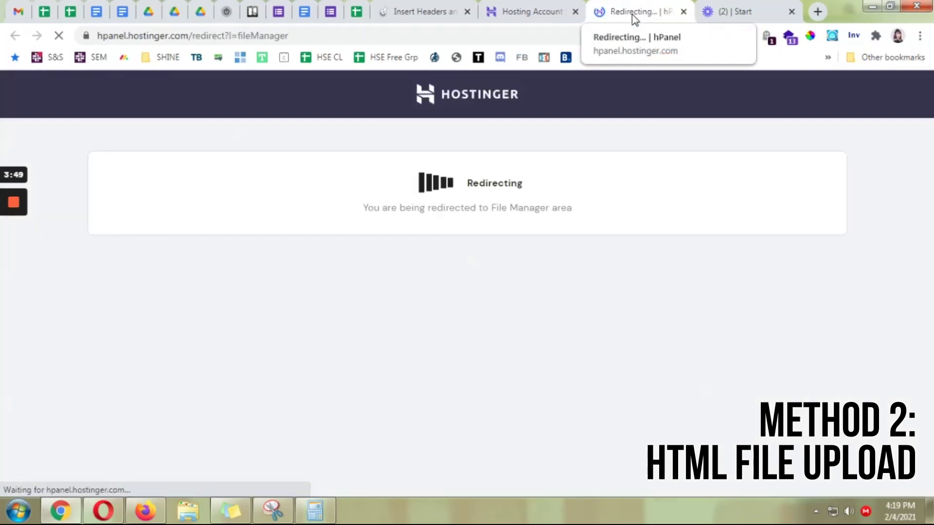
pyautogui.click(187, 511)
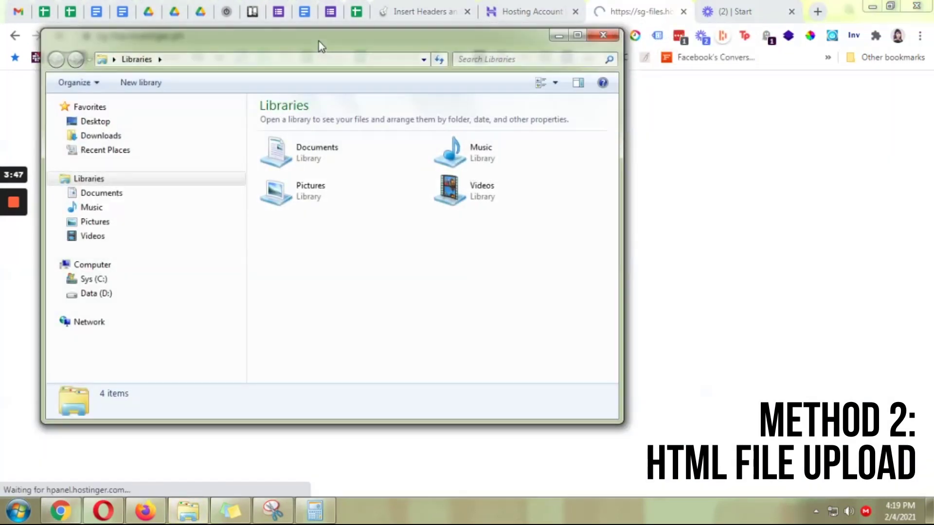
pyautogui.moveTo(319, 42); pyautogui.dragTo(642, 140)
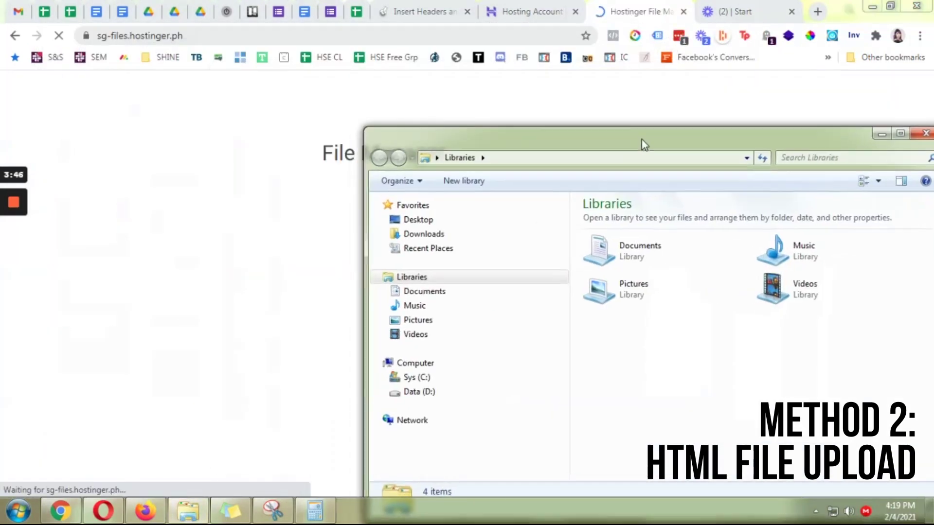
pyautogui.click(431, 296)
pyautogui.moveTo(366, 297); pyautogui.dragTo(597, 297)
pyautogui.click(413, 334)
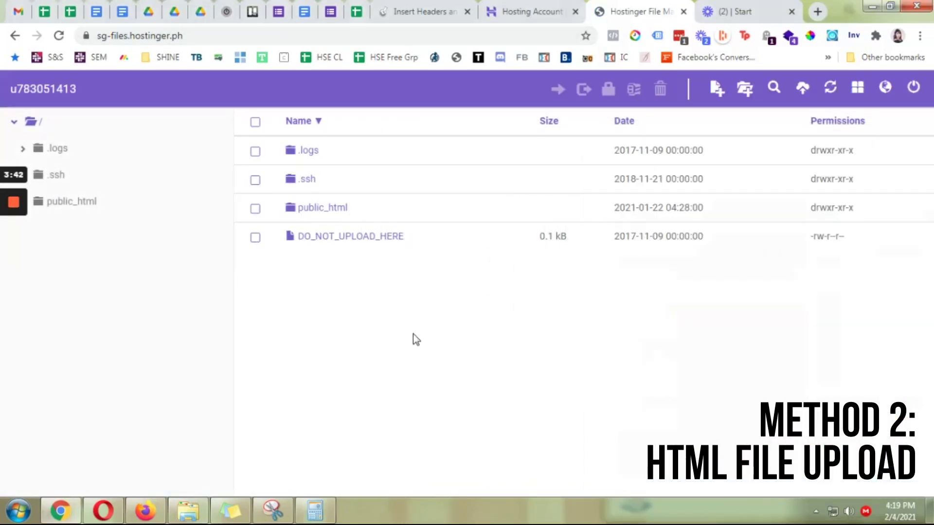
pyautogui.click(342, 216)
pyautogui.doubleClick(342, 217)
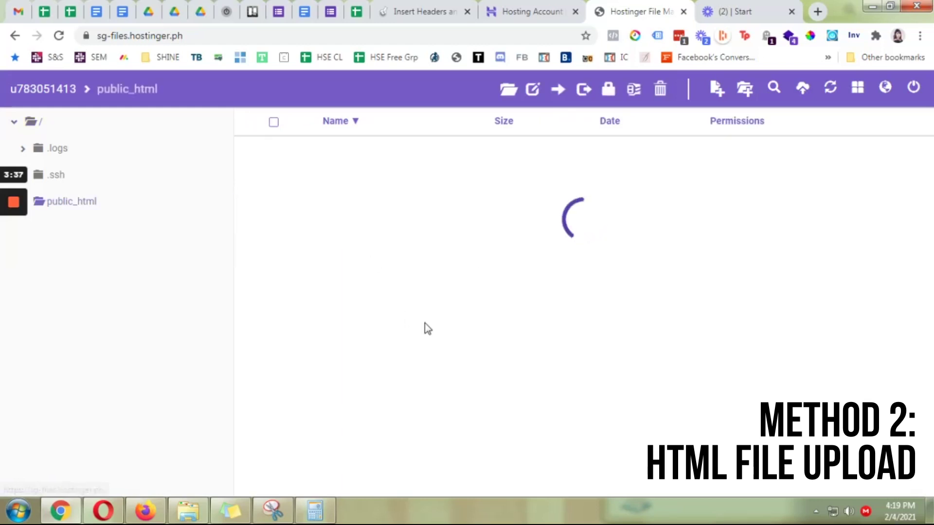
# Drag mzg4eioqlurtmn5mybfb8cpw787w49.html into public_html and upload it.
pyautogui.scroll(-3, 711, 273)
pyautogui.scroll(-6, 712, 277)
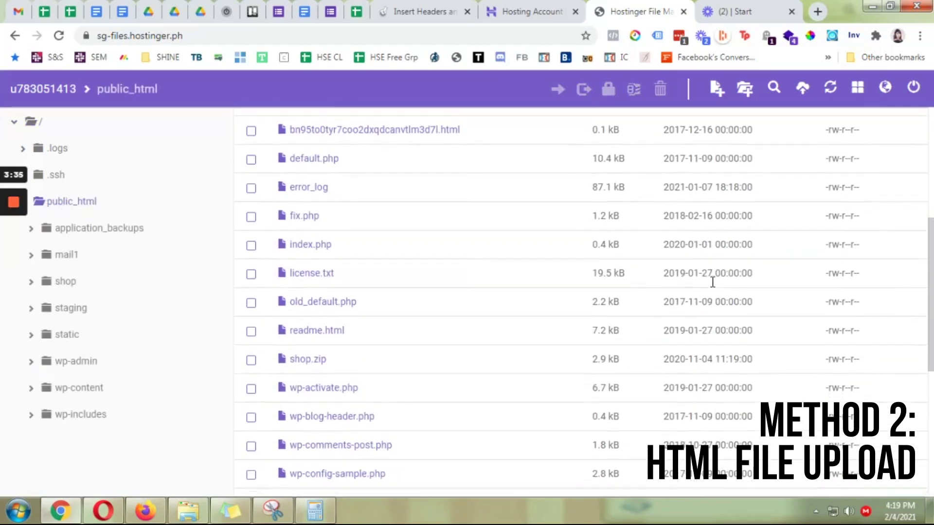
pyautogui.hotkey('alt', 'Tab')
pyautogui.scroll(-2, 849, 291)
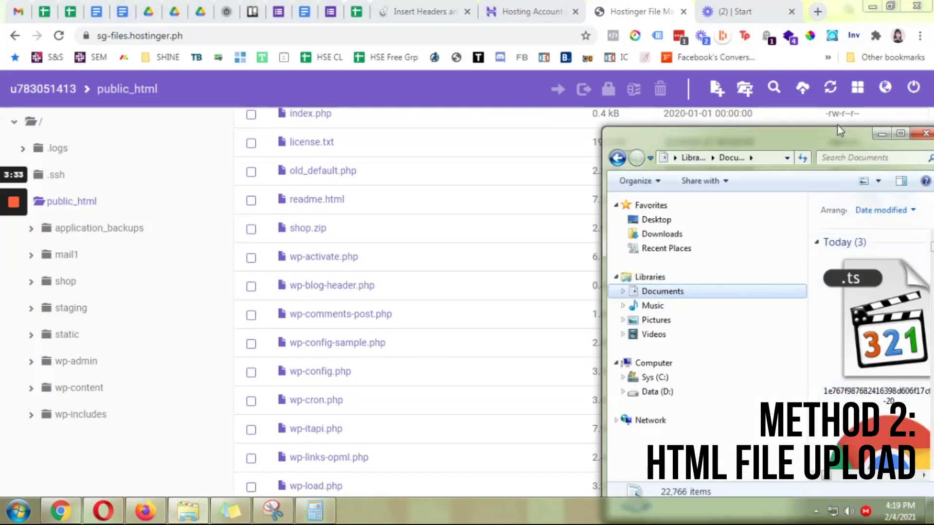
pyautogui.click(889, 439)
pyautogui.moveTo(889, 439); pyautogui.dragTo(371, 379)
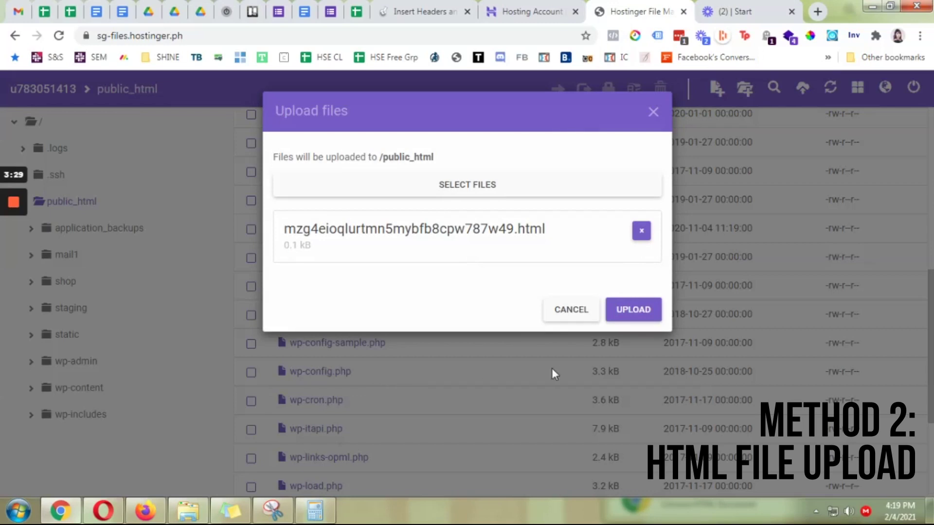
pyautogui.click(635, 313)
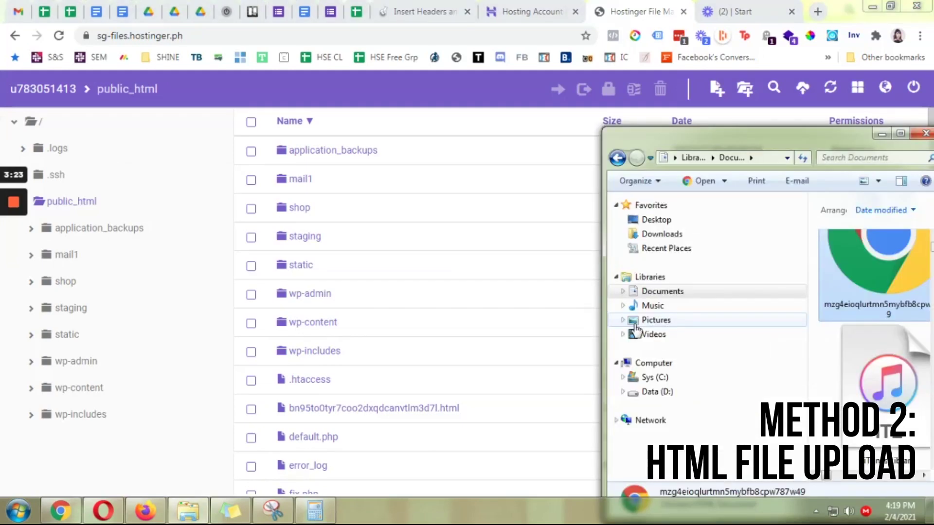
pyautogui.click(117, 517)
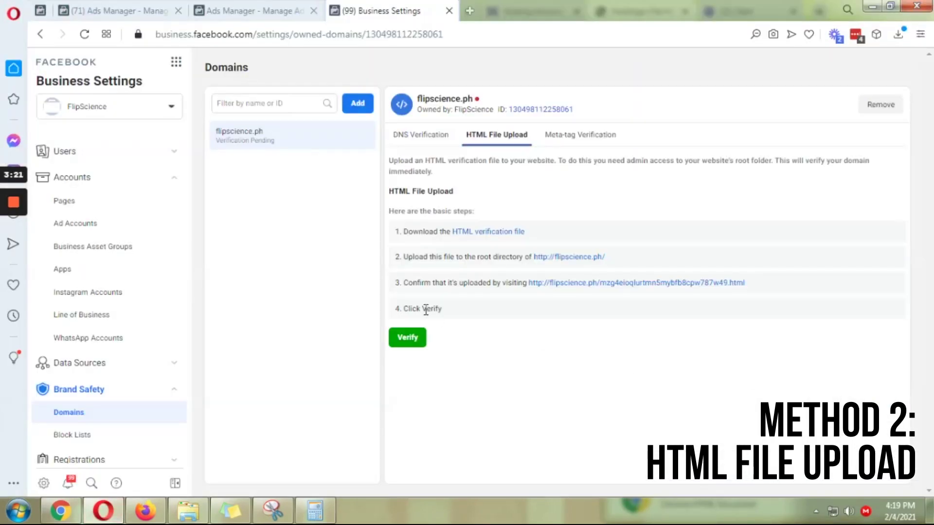
# Verify flipscience.ph with the uploaded HTML file, close the success dialog and reload.
pyautogui.click(407, 338)
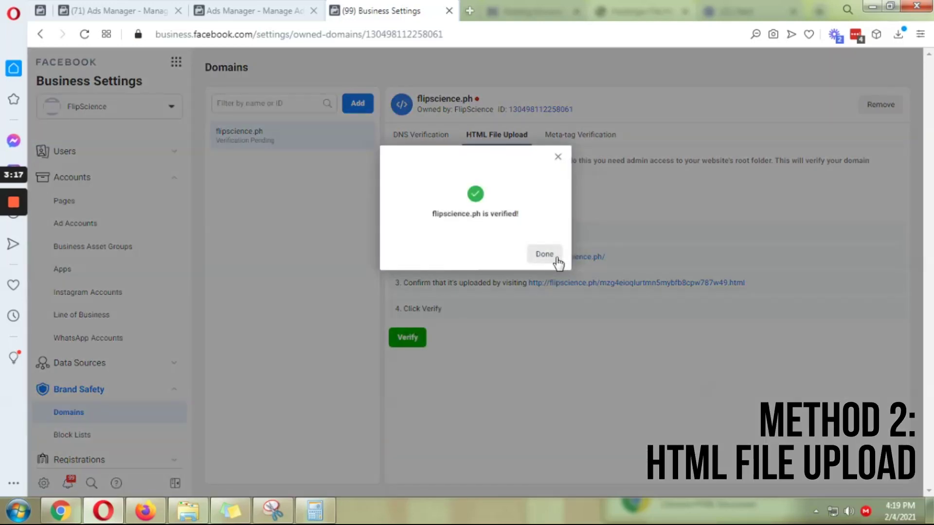
pyautogui.click(553, 257)
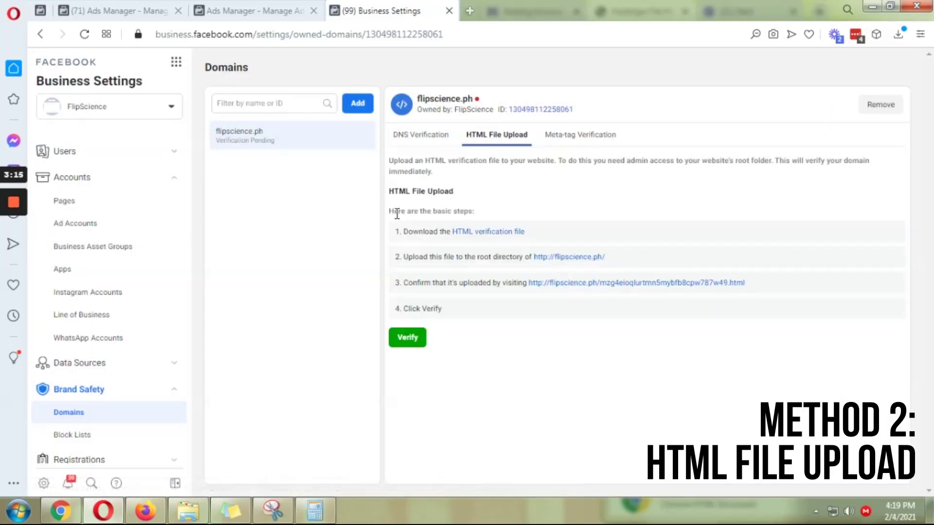
pyautogui.rightClick(534, 71)
pyautogui.click(562, 113)
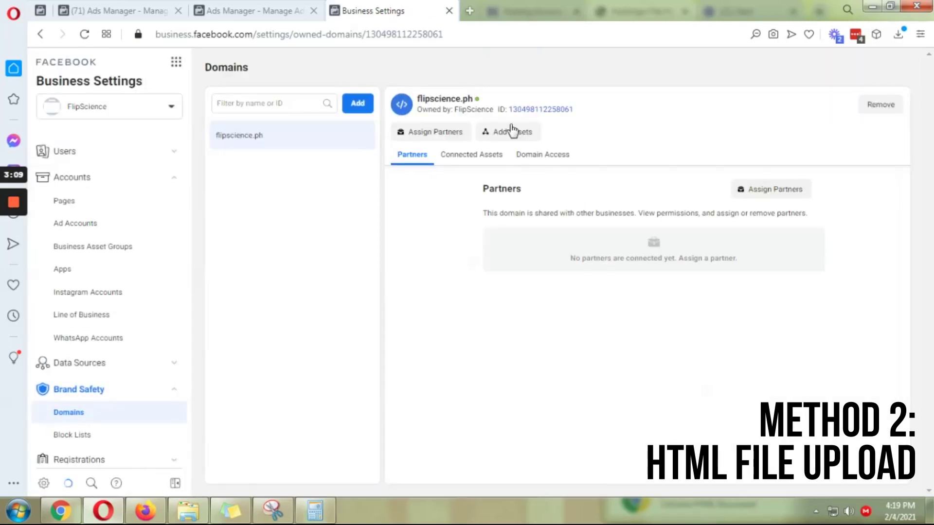
# Add the FlipScience page as a connected asset of flipscience.ph.
pyautogui.click(472, 156)
pyautogui.click(770, 191)
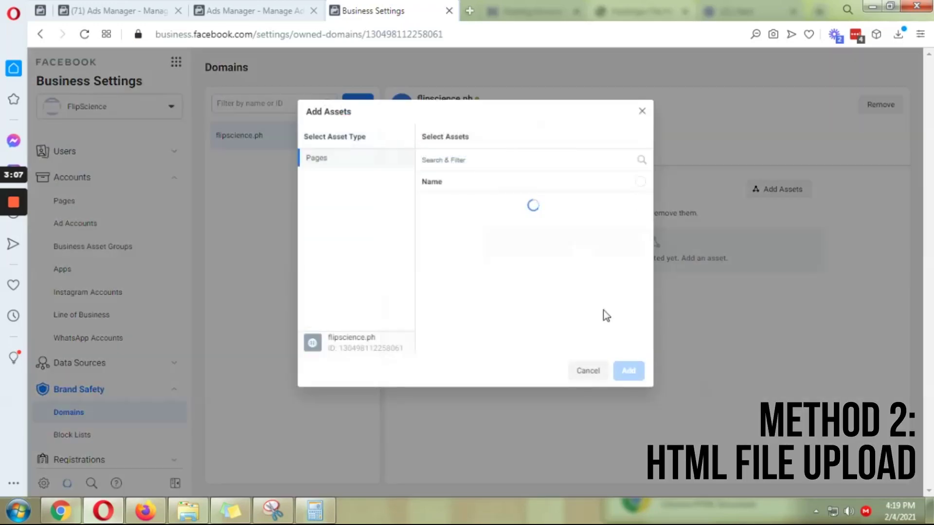
pyautogui.click(537, 236)
pyautogui.click(629, 371)
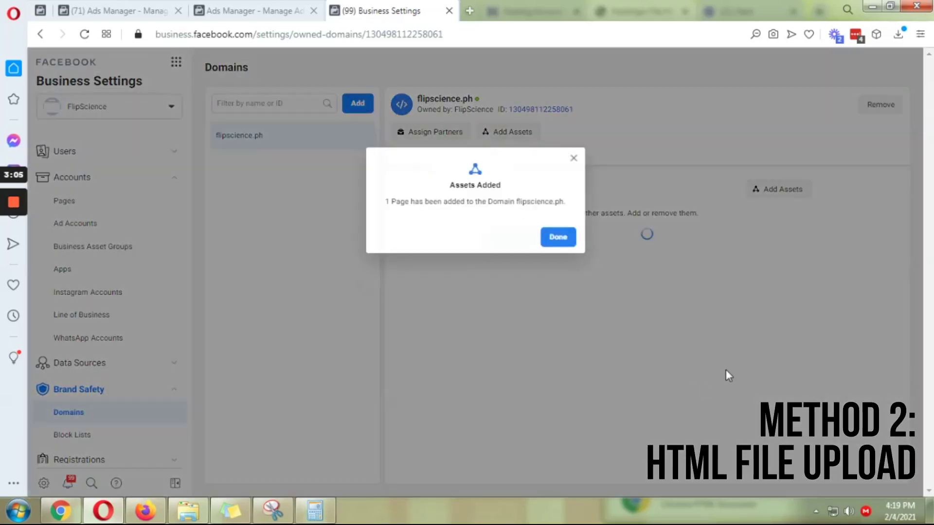
pyautogui.click(563, 238)
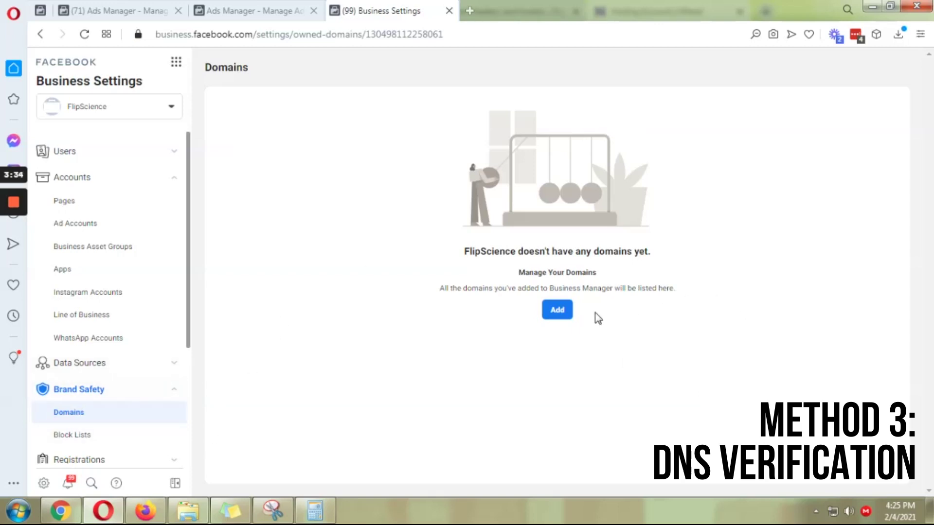
# Re-add flipscience.ph as a domain in Business Settings and reload the page.
pyautogui.click(565, 314)
pyautogui.click(534, 211)
pyautogui.write('flipscience.ph')
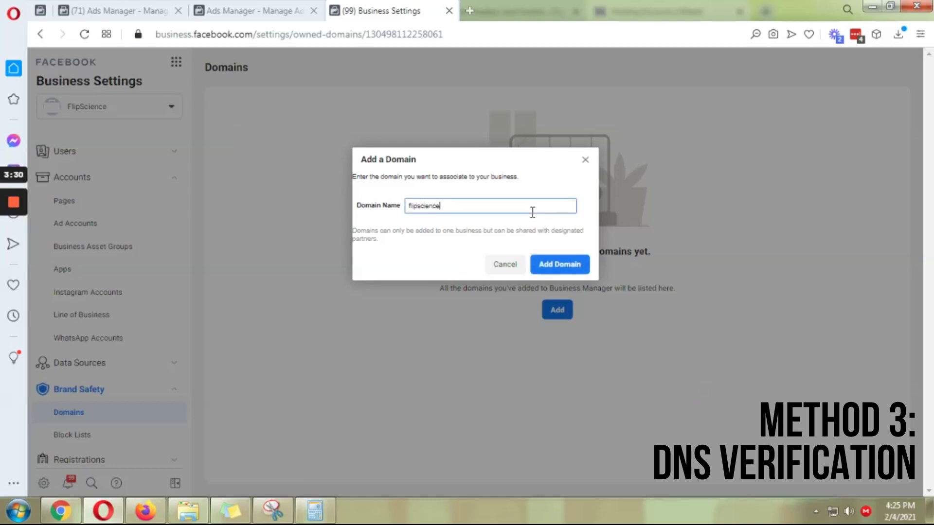
pyautogui.click(551, 265)
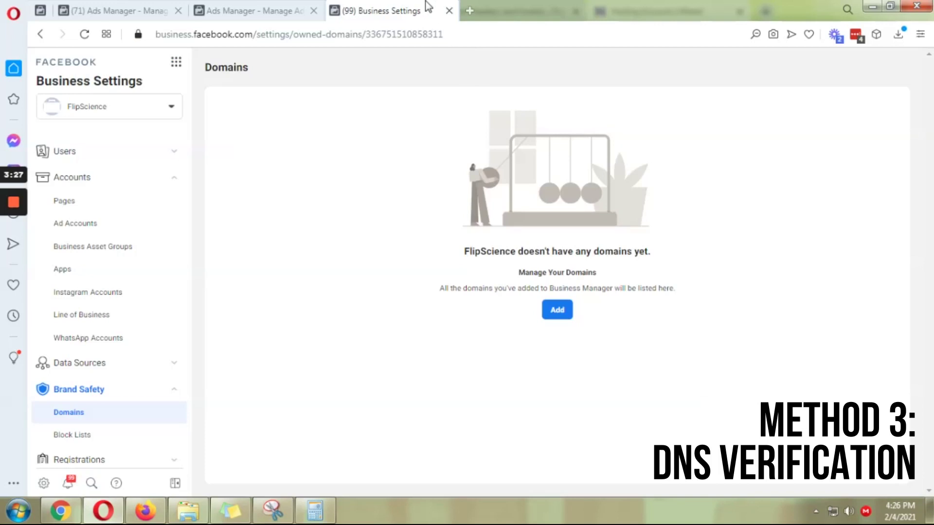
pyautogui.rightClick(426, 9)
pyautogui.click(472, 38)
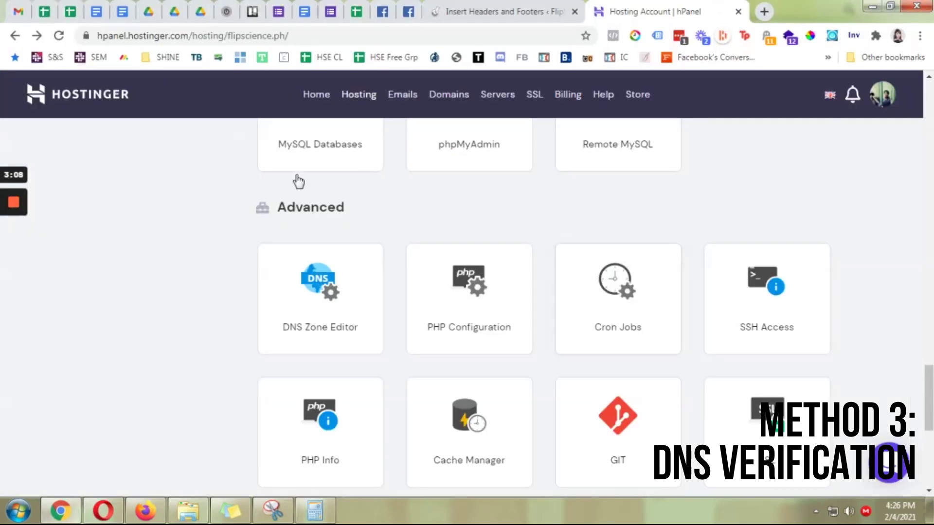
# Open flipscience.ph's DNS Zone Editor in a new tab and bring up the record type list.
pyautogui.middleClick(344, 334)
pyautogui.click(767, 7)
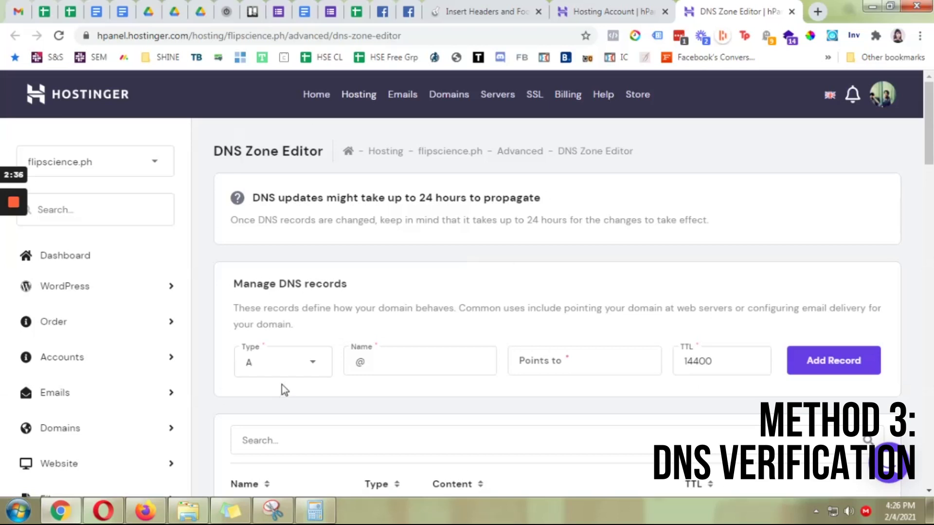
pyautogui.click(294, 365)
# Add a TXT record for @ with the pasted facebook-domain-verification value, then reload.
pyautogui.scroll(-3, 354, 342)
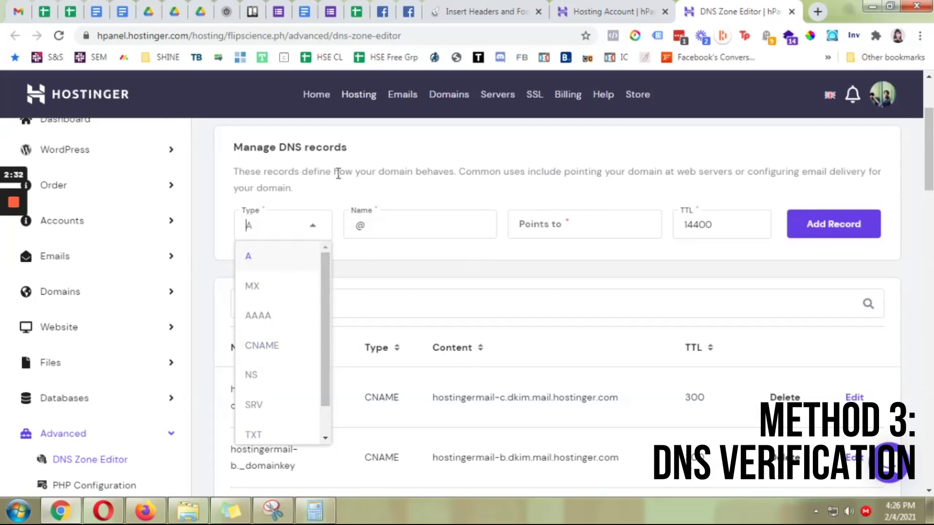
pyautogui.click(289, 432)
pyautogui.scroll(2, 317, 272)
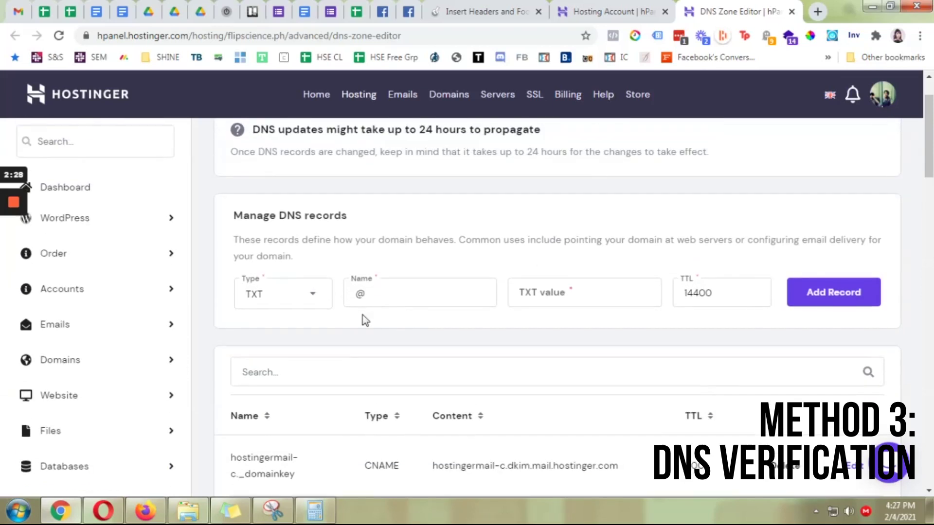
pyautogui.click(390, 292)
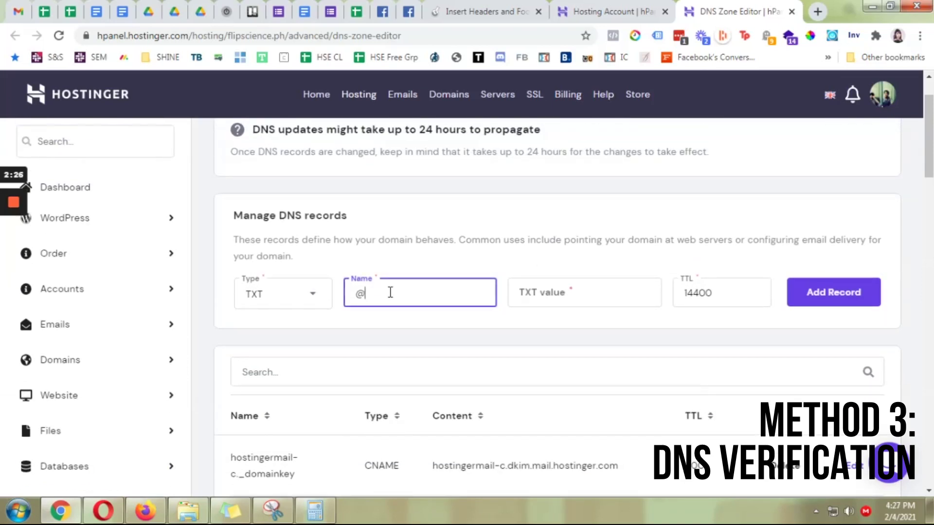
pyautogui.rightClick(559, 295)
pyautogui.click(612, 152)
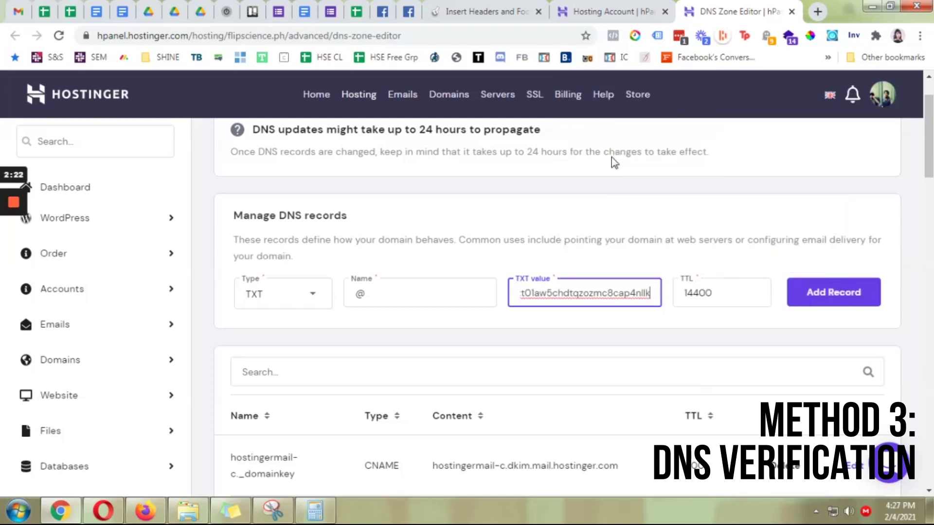
pyautogui.moveTo(622, 293)
pyautogui.mouseDown()
pyautogui.moveTo(444, 298)
pyautogui.moveTo(635, 299)
pyautogui.mouseUp()
pyautogui.click(617, 294)
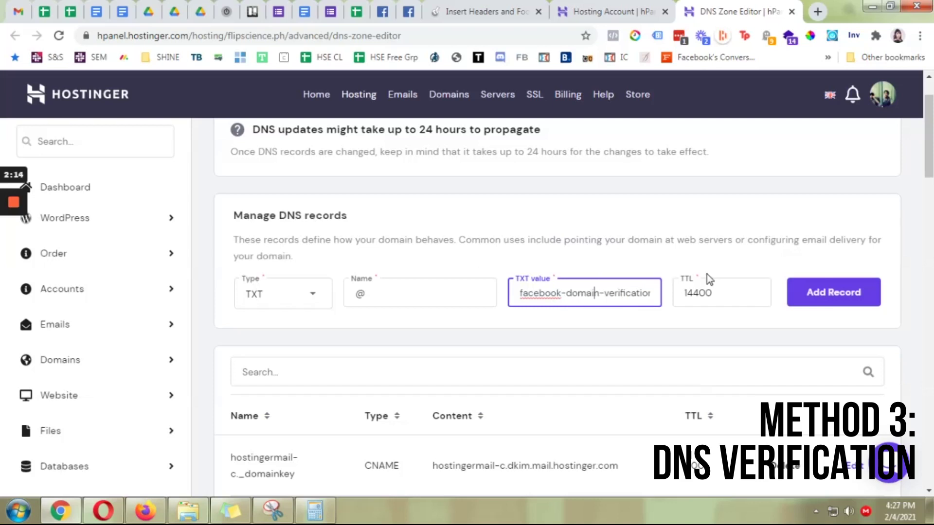
pyautogui.click(808, 299)
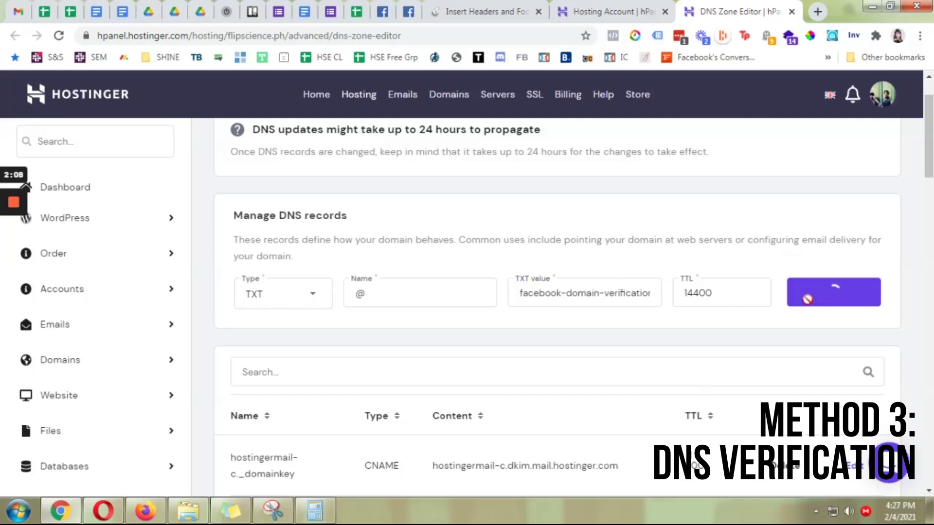
pyautogui.rightClick(773, 203)
pyautogui.click(786, 238)
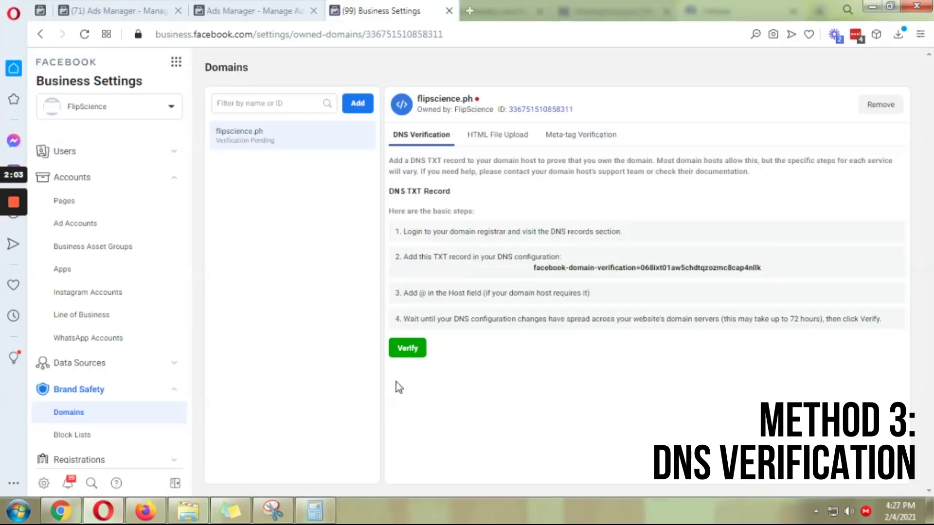
# Verify flipscience.ph against its DNS TXT record, dismiss the success message and reload.
pyautogui.click(415, 347)
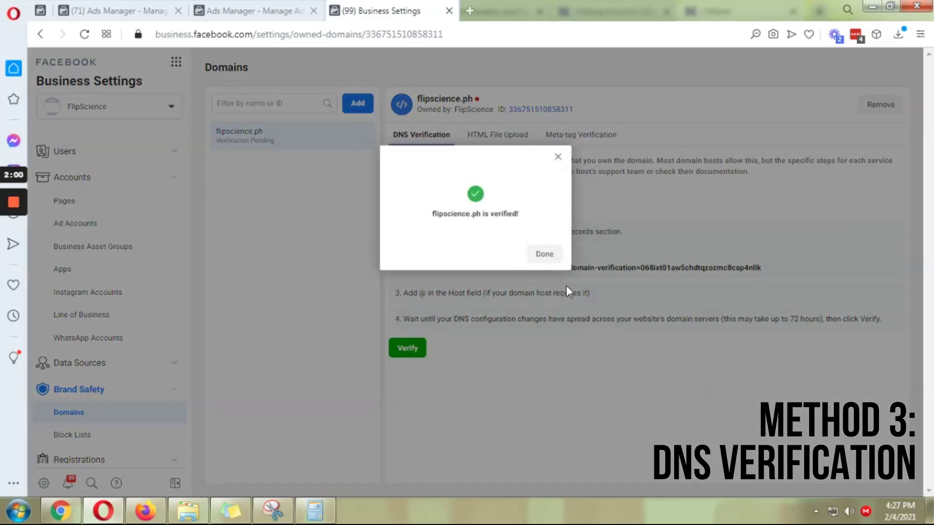
pyautogui.click(545, 254)
pyautogui.rightClick(653, 150)
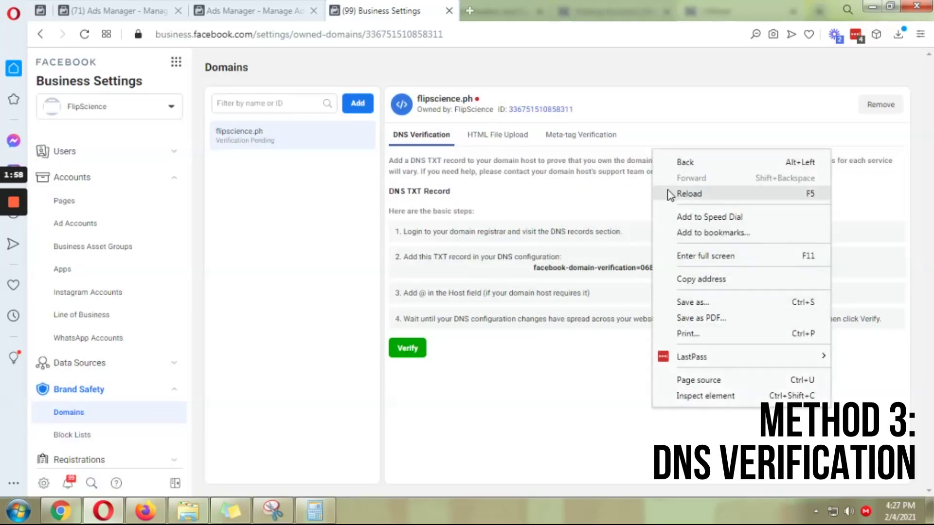
pyautogui.click(689, 194)
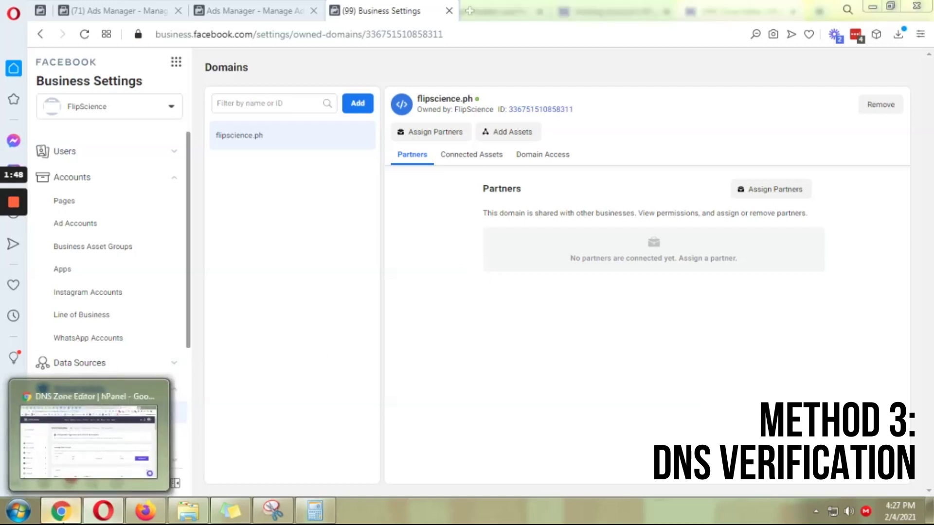
# Add the FlipScience page as a connected asset of flipscience.ph.
pyautogui.click(60, 510)
pyautogui.click(115, 488)
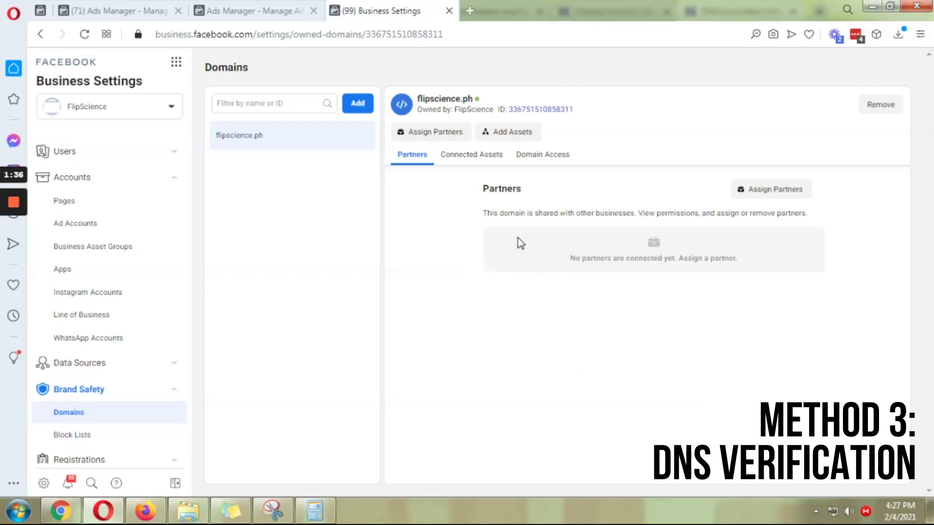
pyautogui.click(484, 156)
pyautogui.click(783, 191)
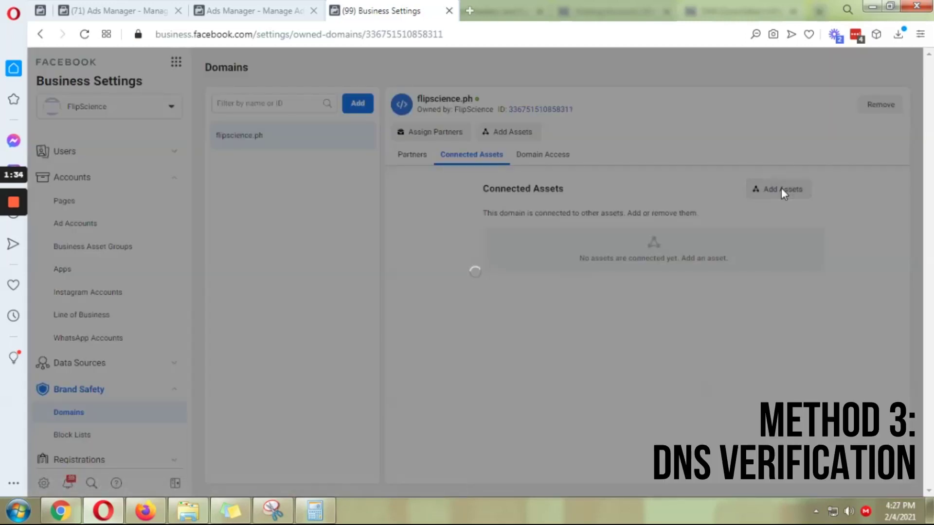
pyautogui.click(583, 238)
pyautogui.click(626, 368)
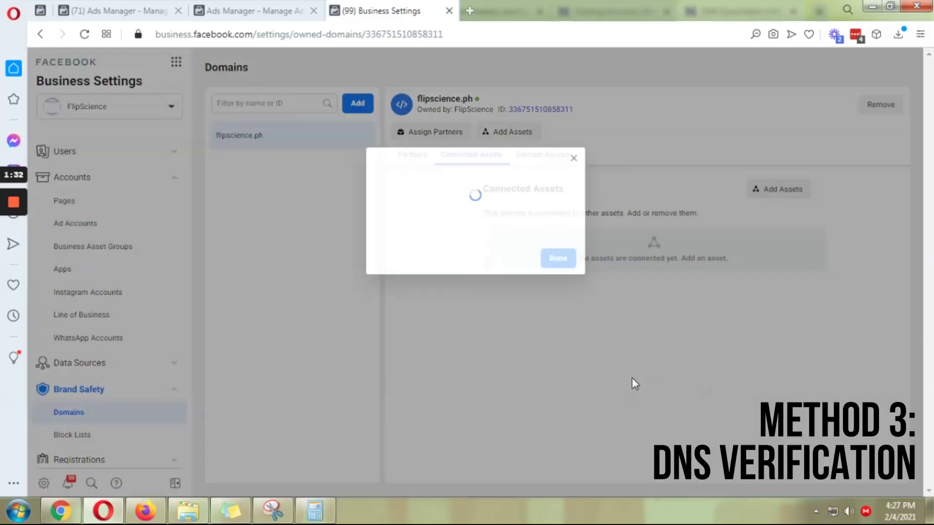
pyautogui.click(564, 245)
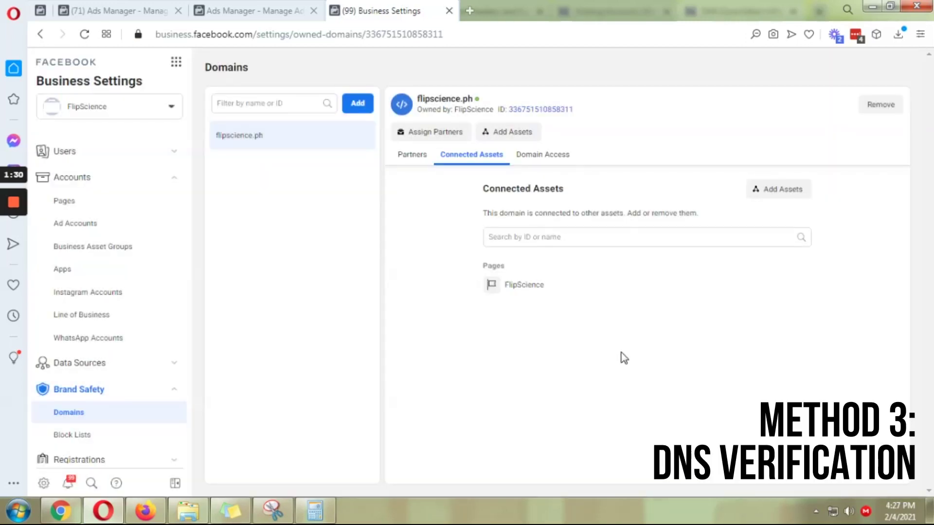